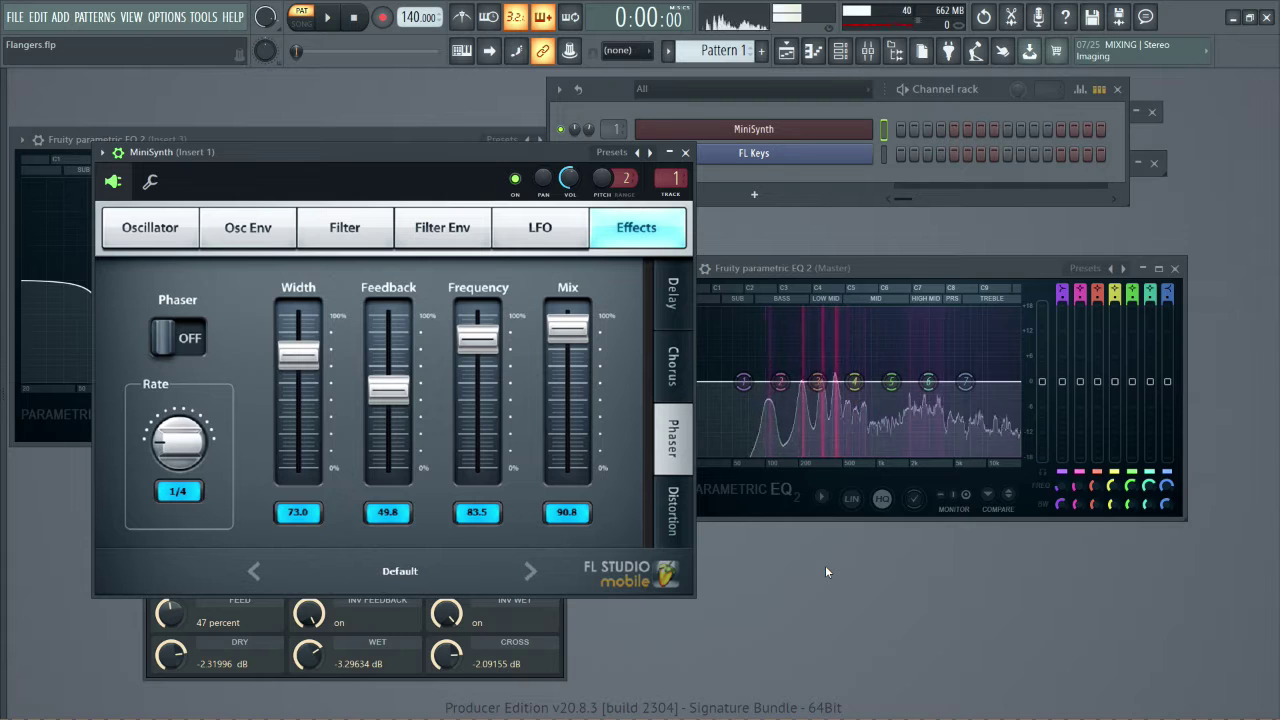
View MiniSynth's Chorus settings, and close the MiniSynth and channel rack windows.
{"action": "left_click", "coordinate": [671, 373]}
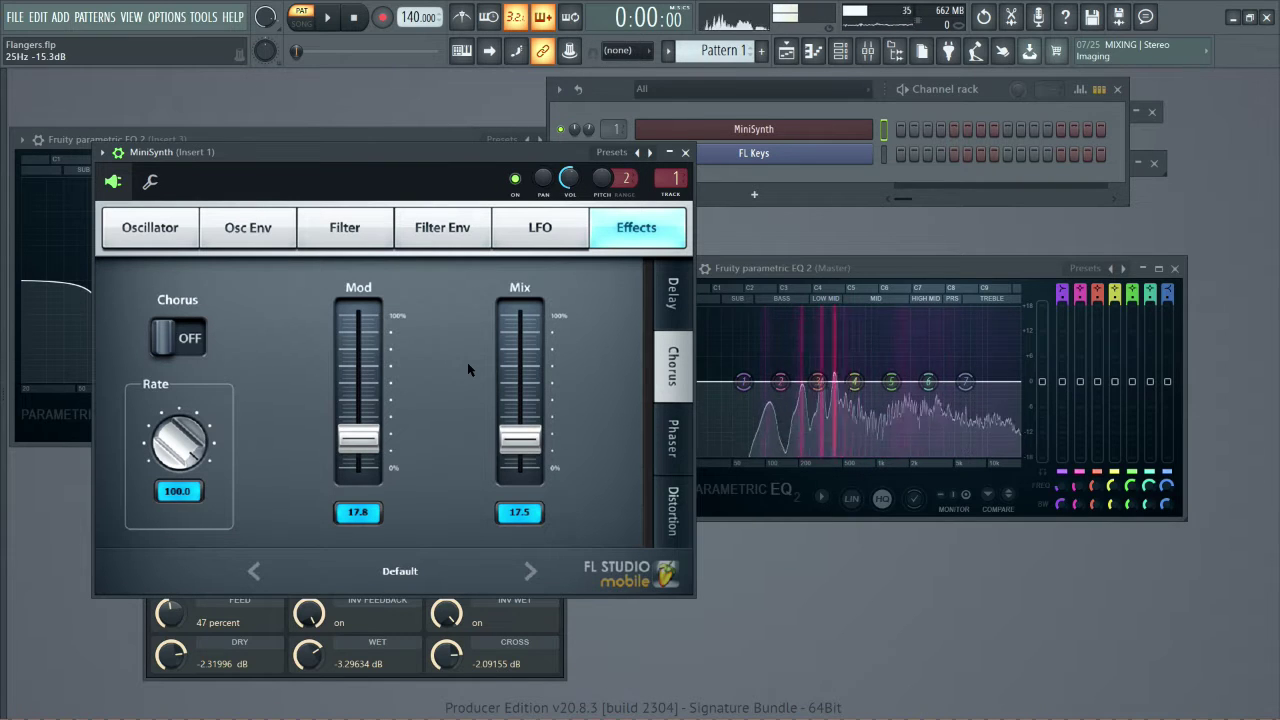
{"action": "left_click", "coordinate": [685, 153]}
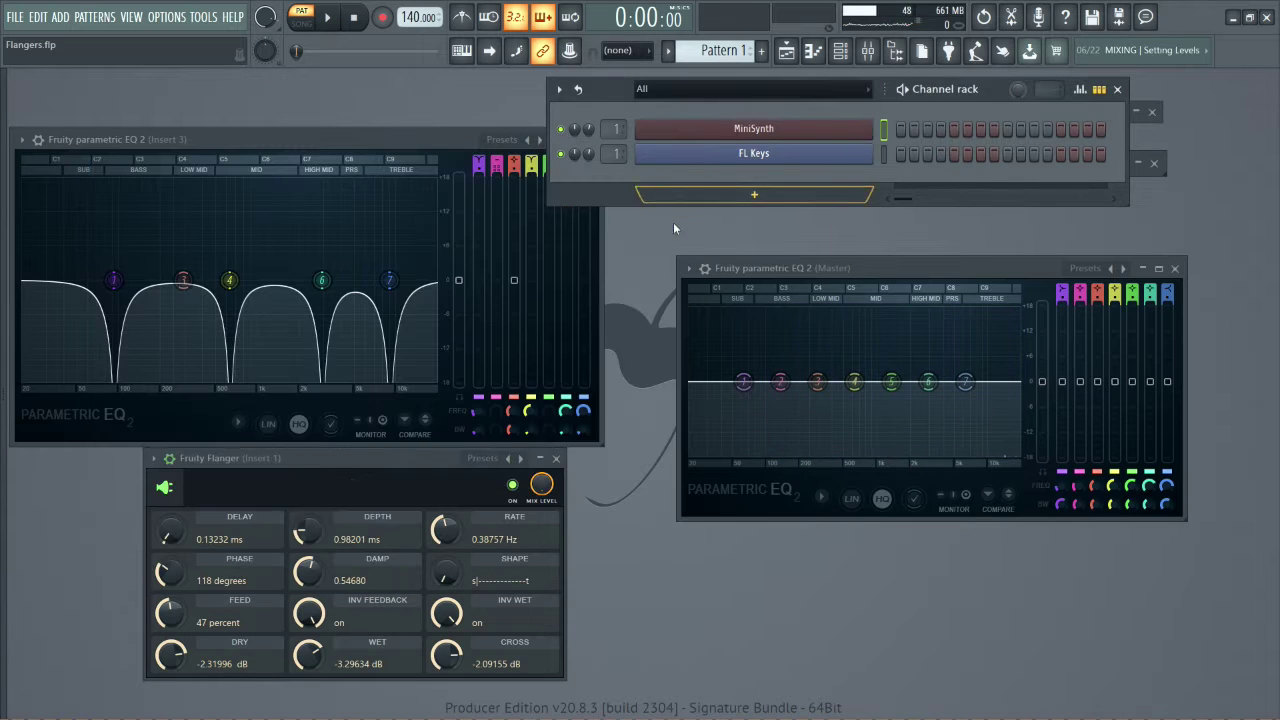
{"action": "left_click", "coordinate": [1117, 89]}
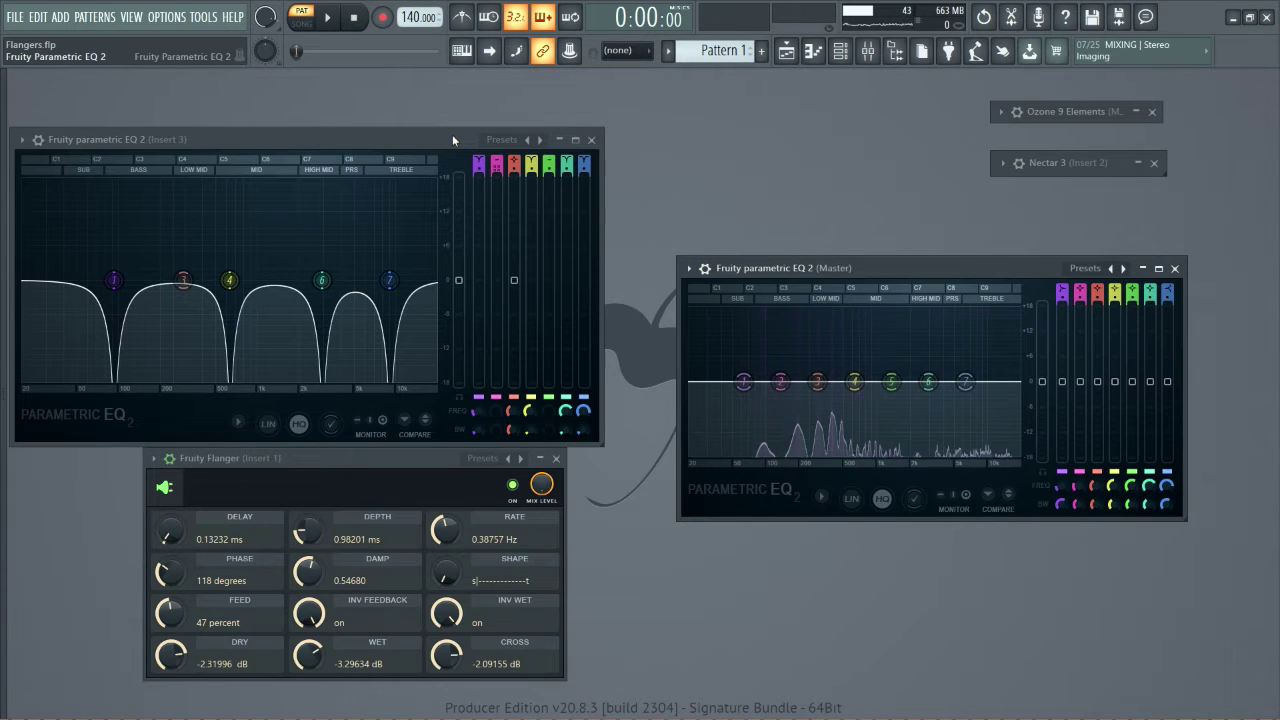
Shift the Insert 3 Fruity Parametric EQ 2 window, examine its band 7 notch, and close the equalizer.
{"action": "left_click_drag", "start_coordinate": [453, 138], "coordinate": [509, 128]}
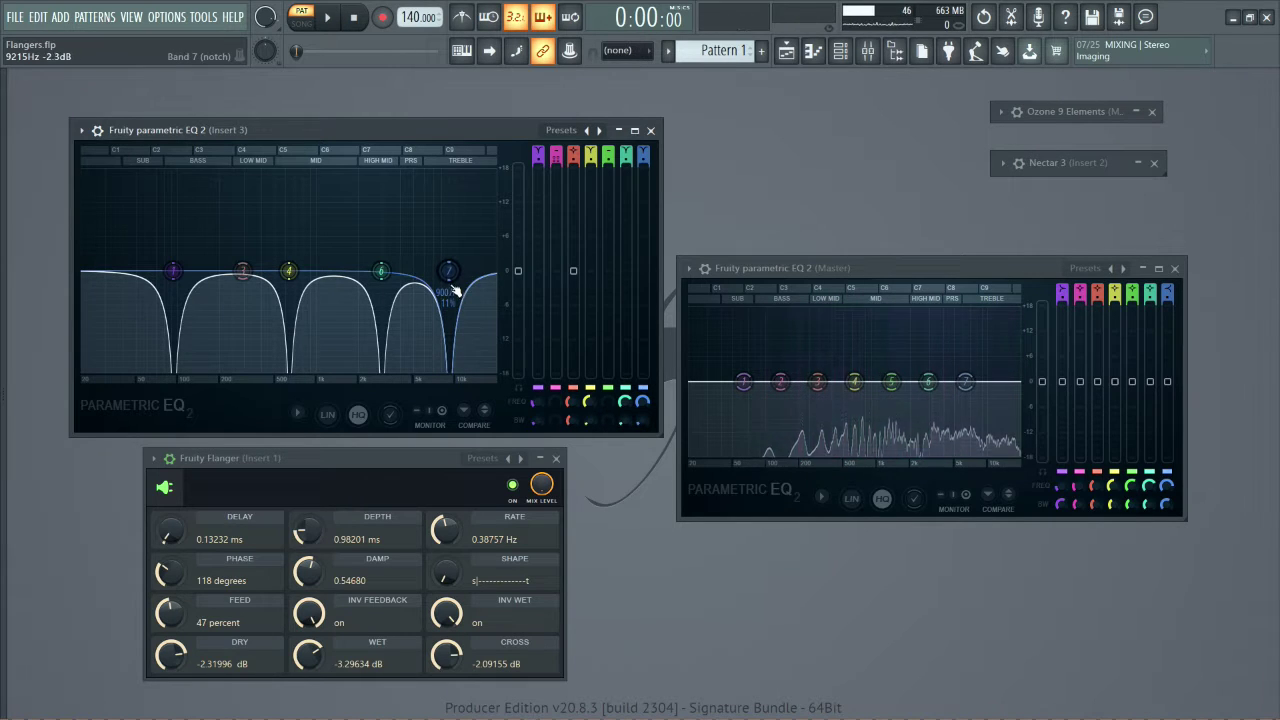
{"action": "scroll", "coordinate": [450, 277], "scroll_direction": "up", "scroll_amount": 3}
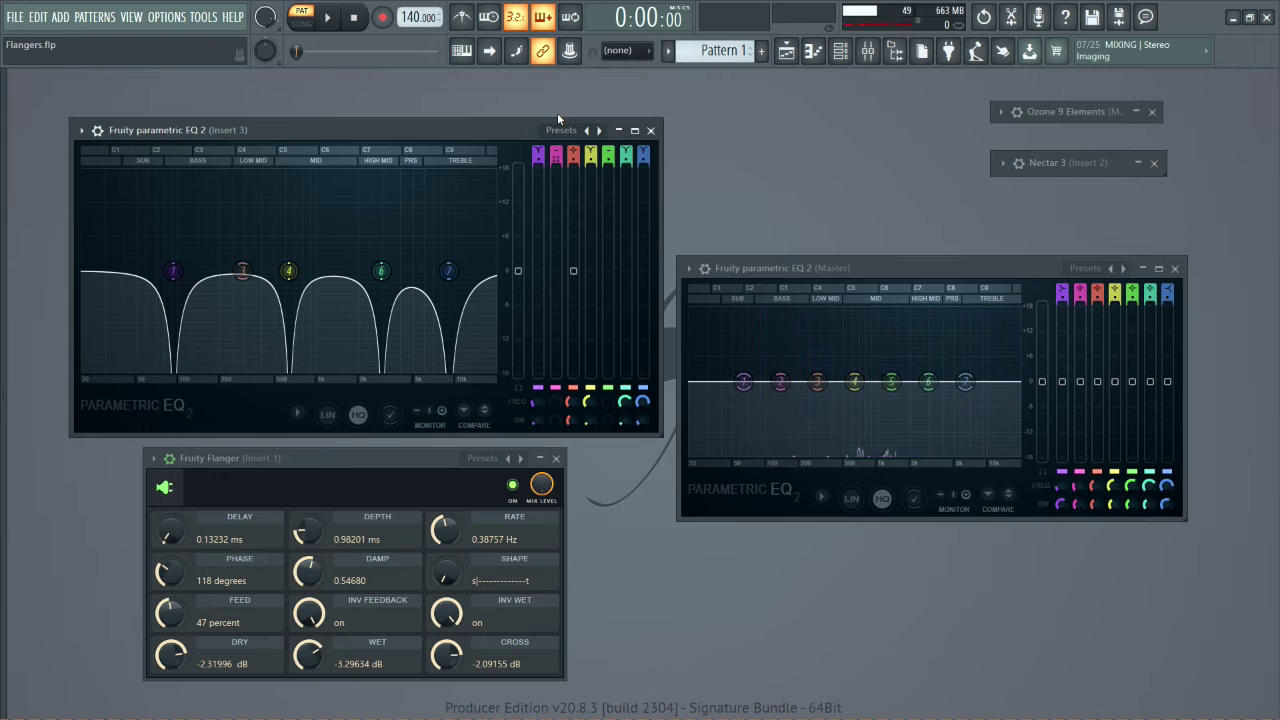
{"action": "left_click", "coordinate": [651, 131]}
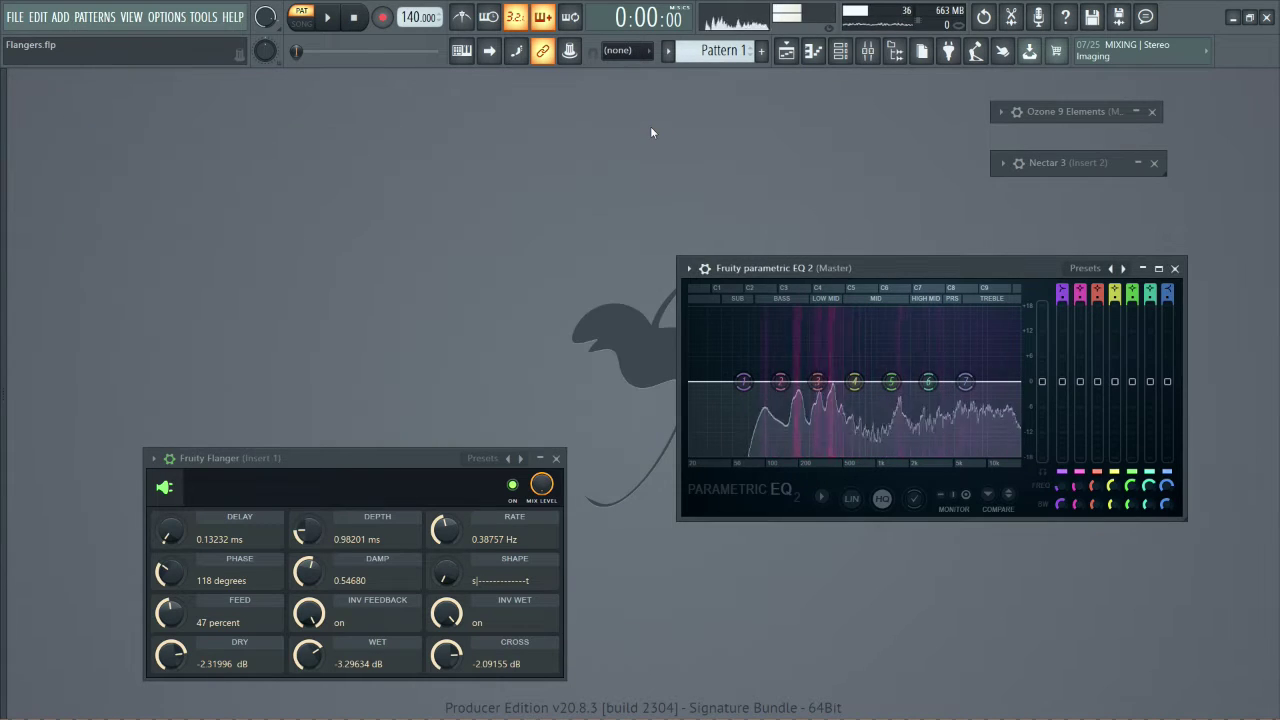
Move the Fruity Flanger window up into the cleared workspace and set its damp to 0.82220.
{"action": "left_click_drag", "start_coordinate": [408, 459], "coordinate": [459, 232]}
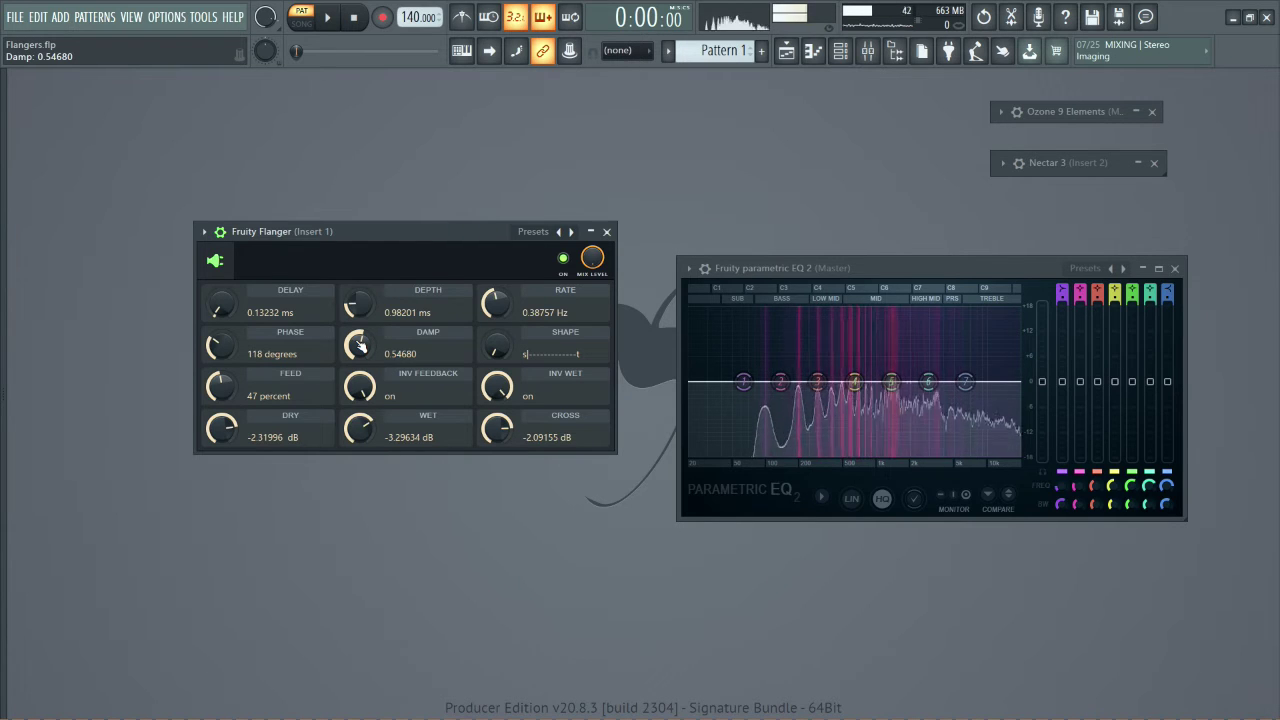
{"action": "left_click_drag", "start_coordinate": [360, 344], "coordinate": [360, 307]}
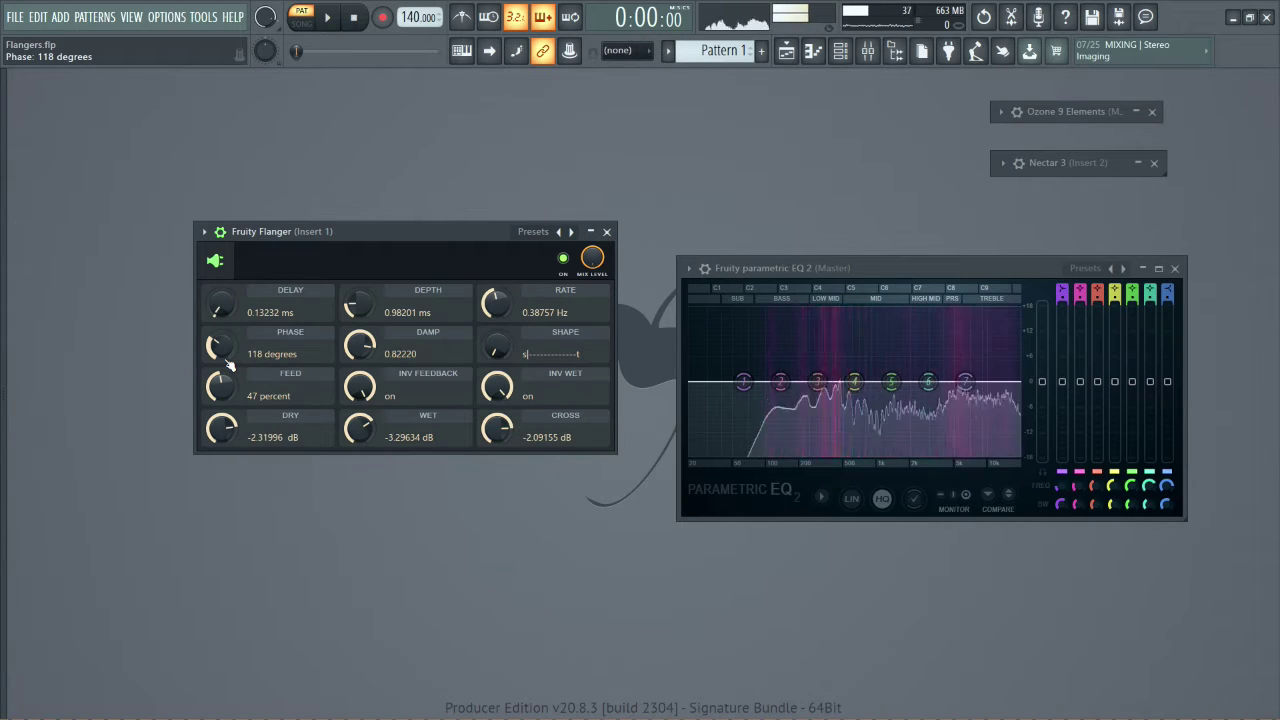
Try the Fruity Flanger's phase at 0 degrees and at 360 degrees, undoing each change.
{"action": "left_click_drag", "start_coordinate": [218, 346], "coordinate": [218, 396]}
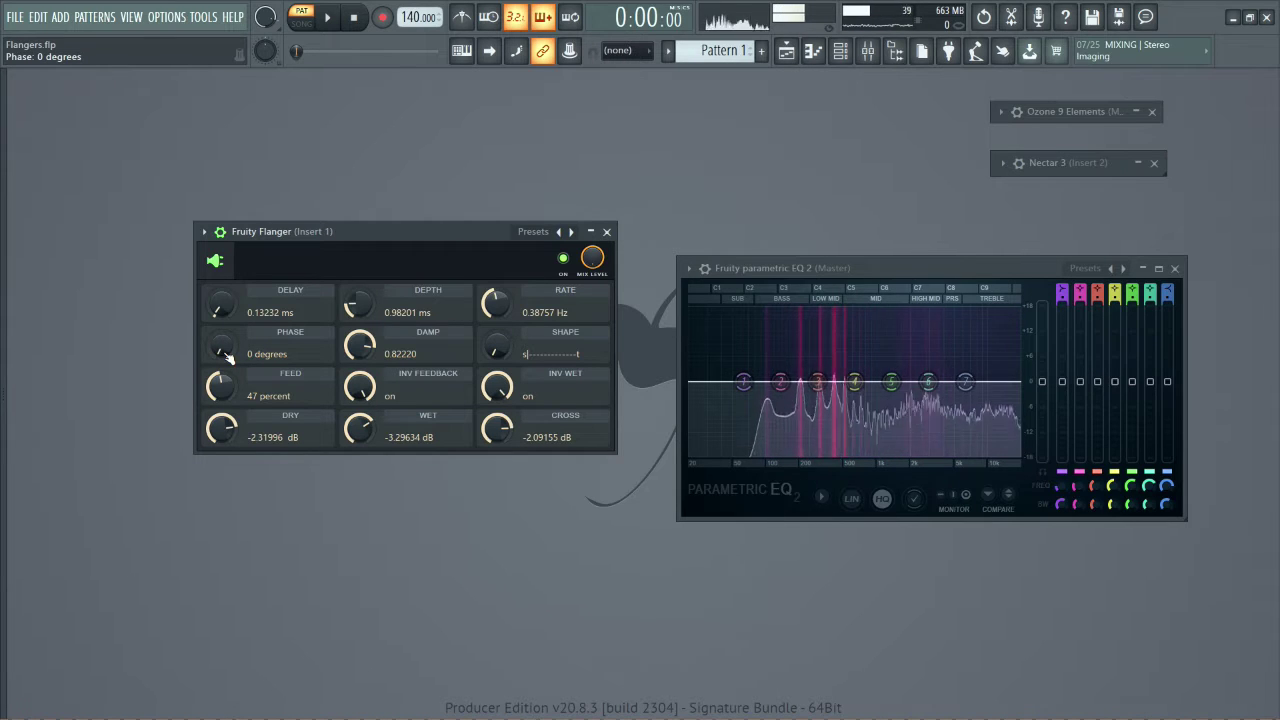
{"action": "key", "text": "ctrl+z"}
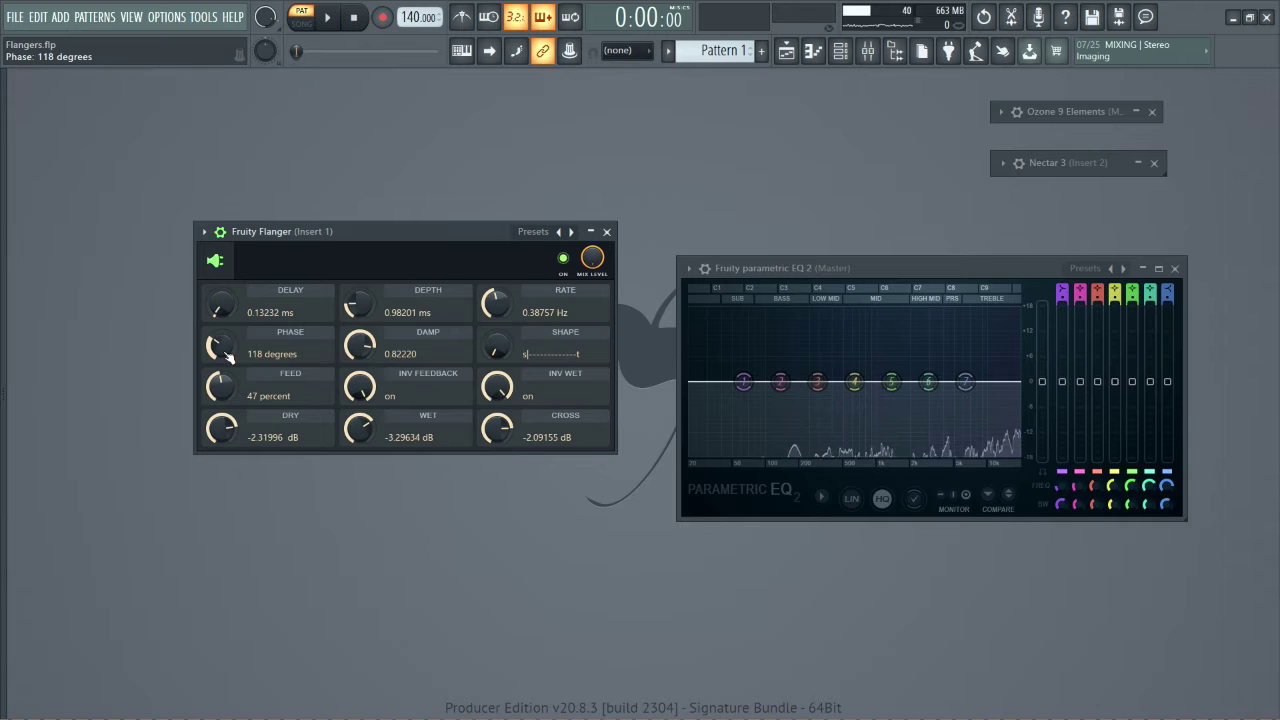
{"action": "left_click_drag", "start_coordinate": [228, 352], "coordinate": [228, 255]}
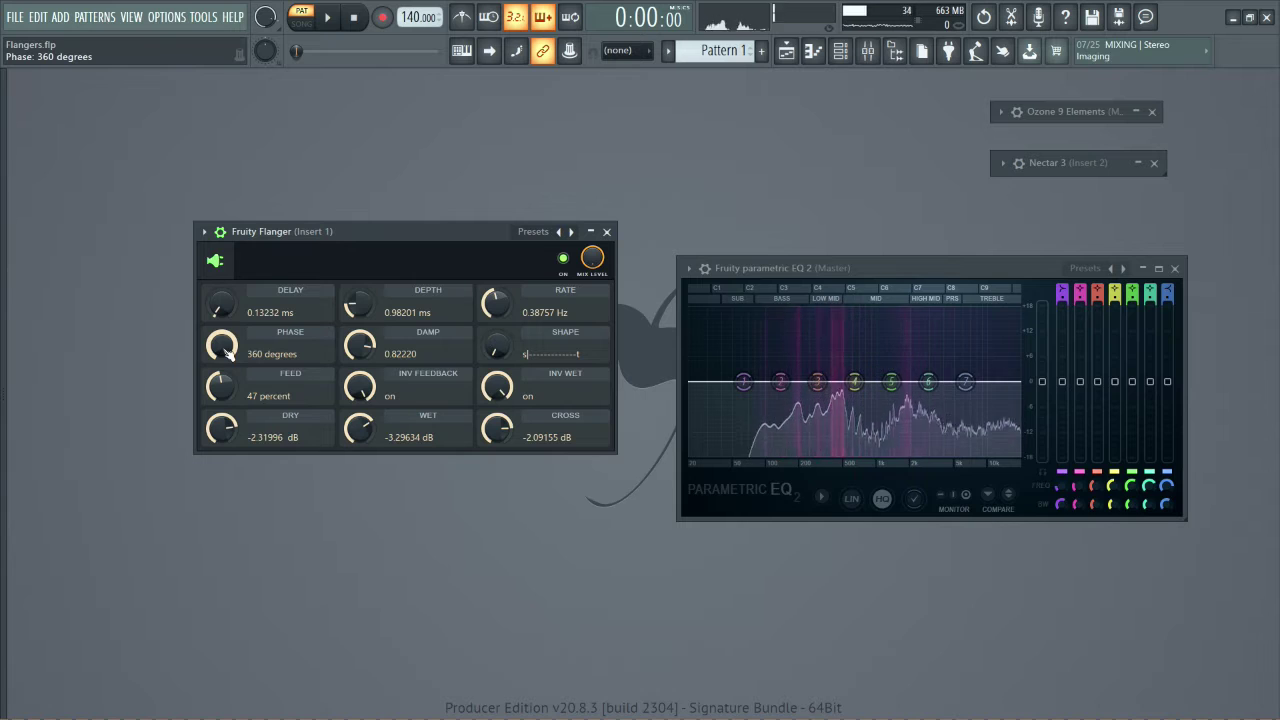
{"action": "key", "text": "ctrl+z"}
{"action": "left_click_drag", "start_coordinate": [490, 350], "coordinate": [490, 380]}
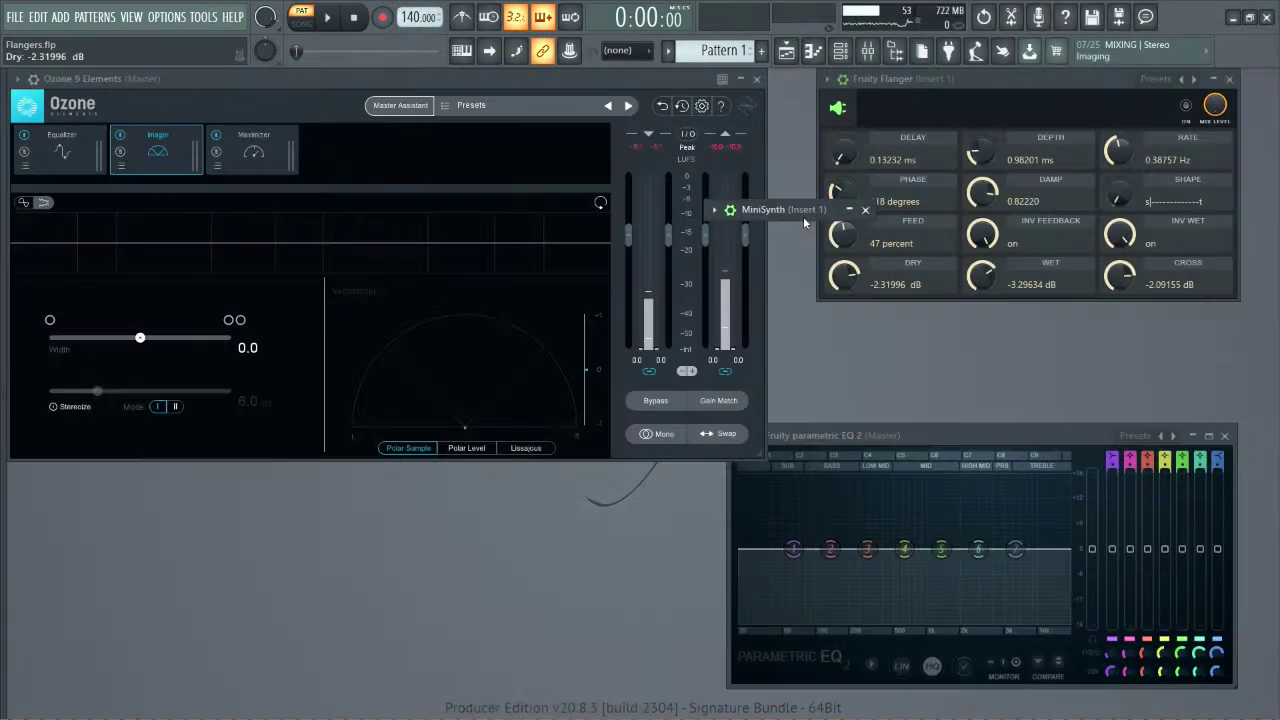
Expand and re-minimize MiniSynth, park it below Ozone 9 Elements, and reposition the Fruity Flanger above the master equalizer.
{"action": "left_click", "coordinate": [809, 210]}
{"action": "left_click_drag", "start_coordinate": [829, 204], "coordinate": [402, 180]}
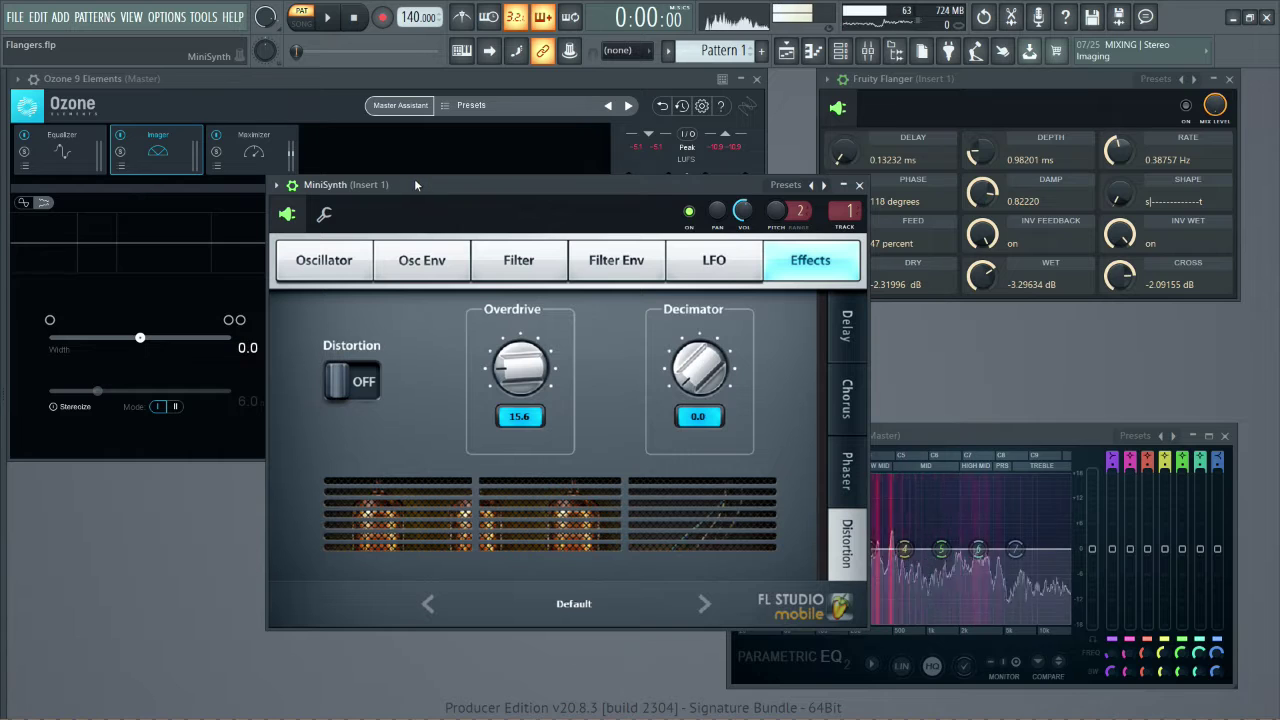
{"action": "left_click", "coordinate": [845, 187]}
{"action": "left_click_drag", "start_coordinate": [760, 186], "coordinate": [450, 531]}
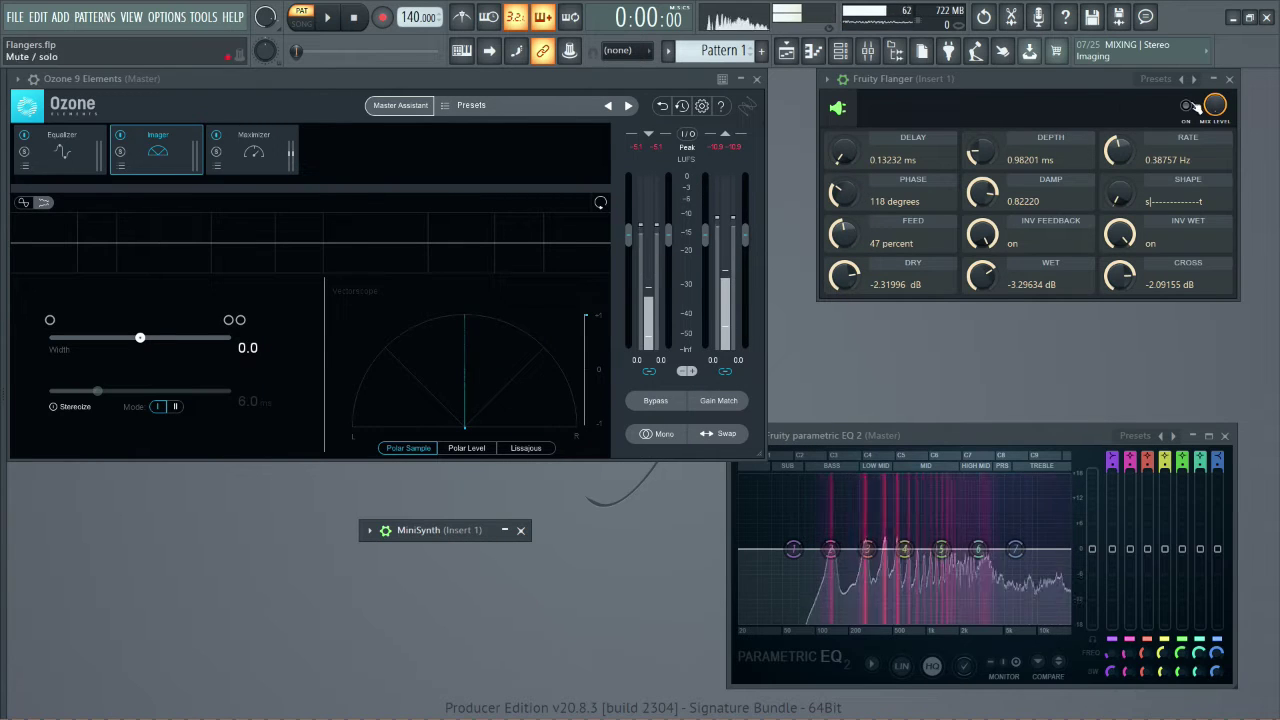
{"action": "left_click_drag", "start_coordinate": [1084, 90], "coordinate": [1052, 151]}
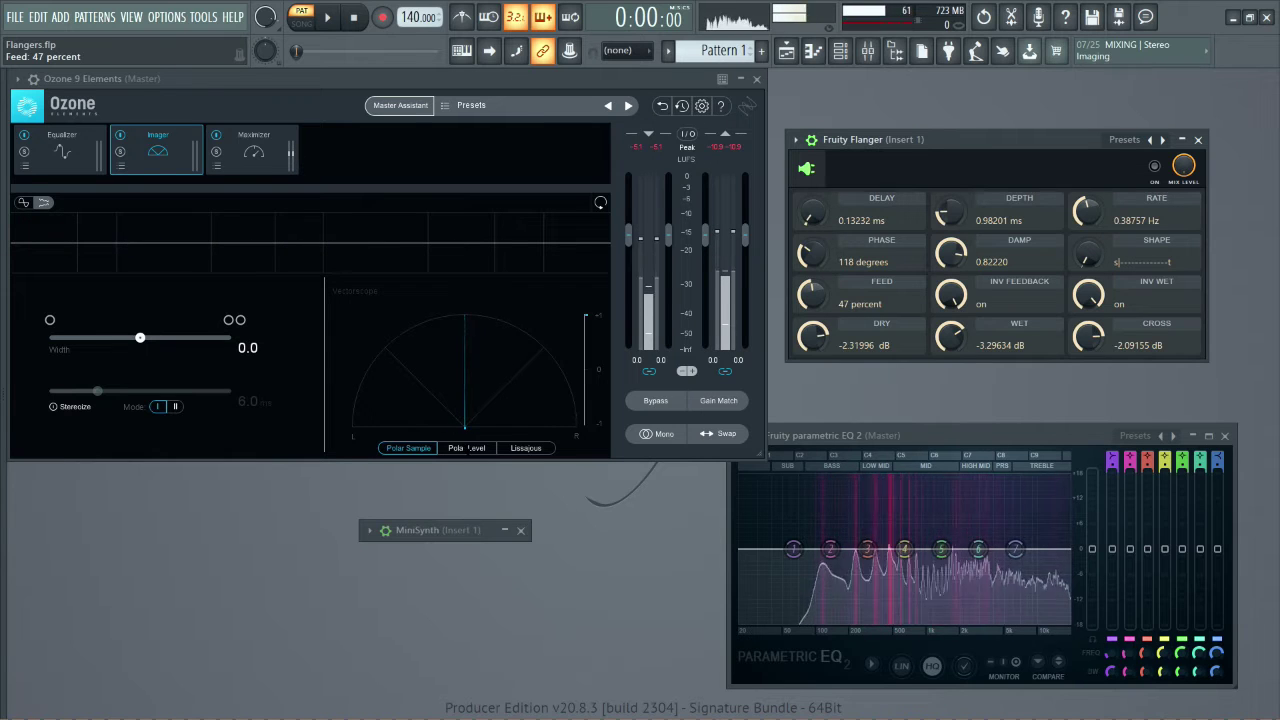
Show the Ozone Imager's vectorscope as Polar Level and compare the sound with Fruity Flanger on and off, leaving it on.
{"action": "left_click", "coordinate": [467, 448]}
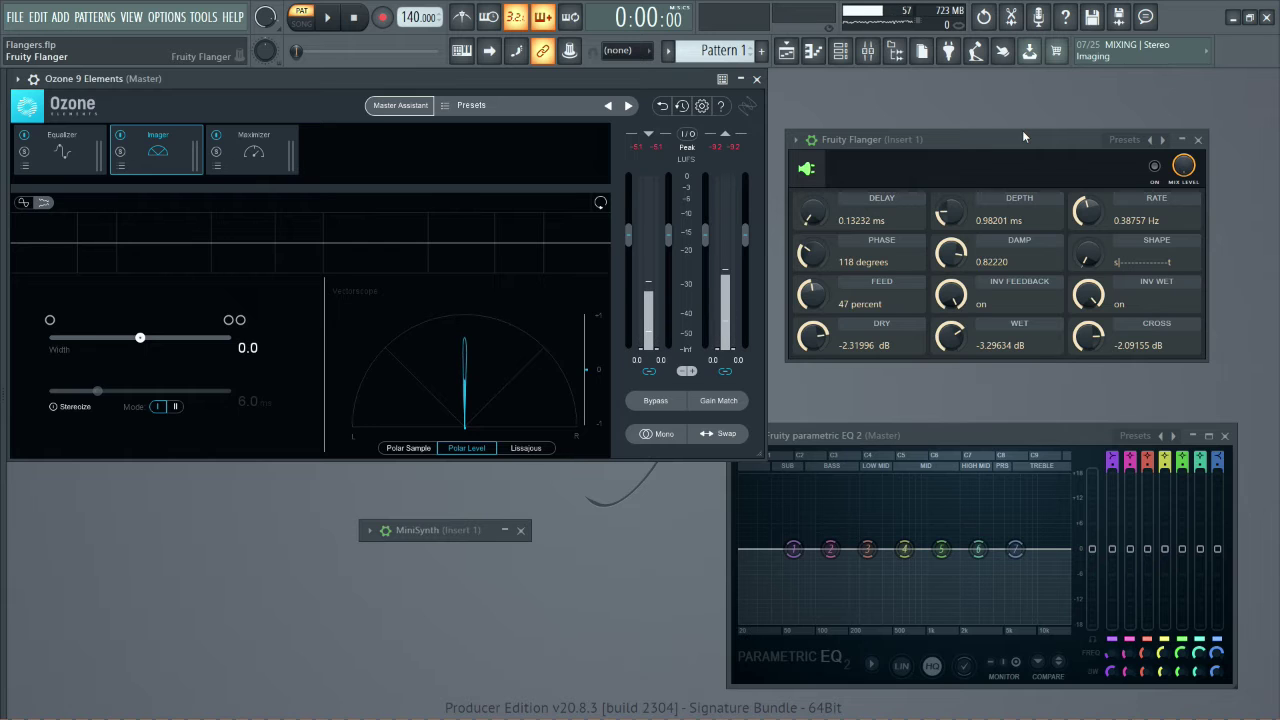
{"action": "left_click", "coordinate": [1154, 167]}
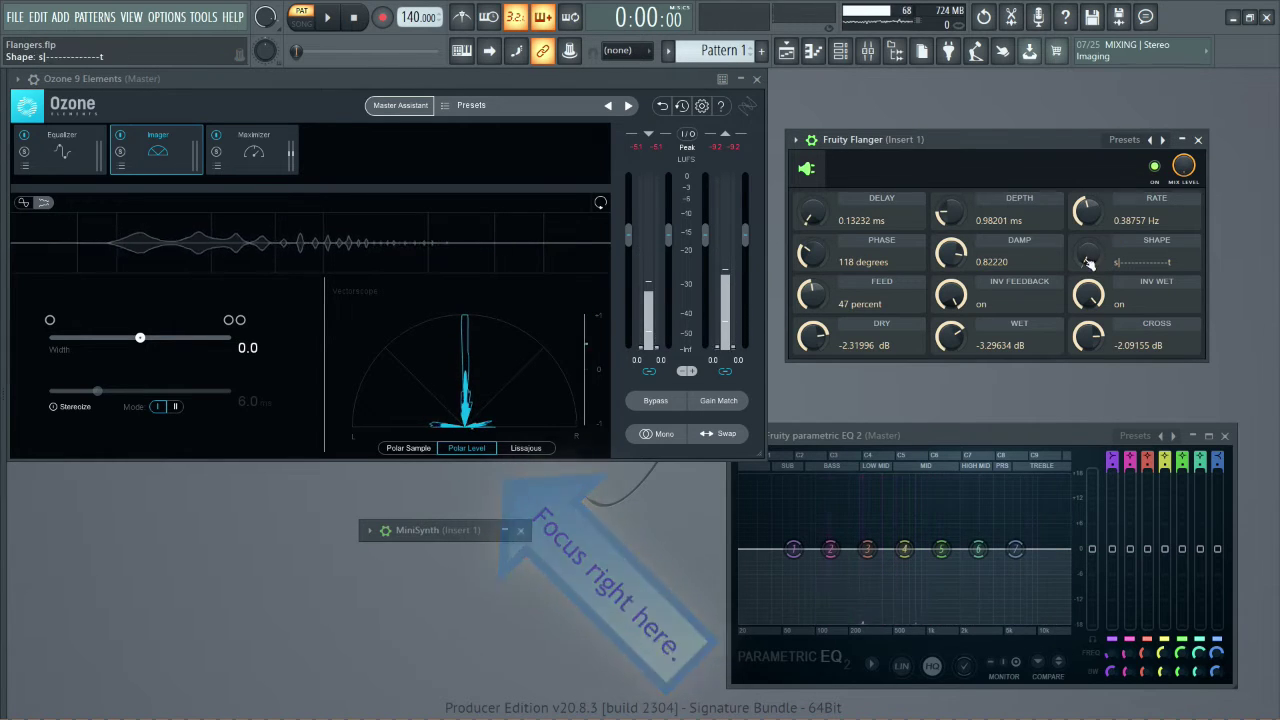
{"action": "left_click", "coordinate": [1155, 168]}
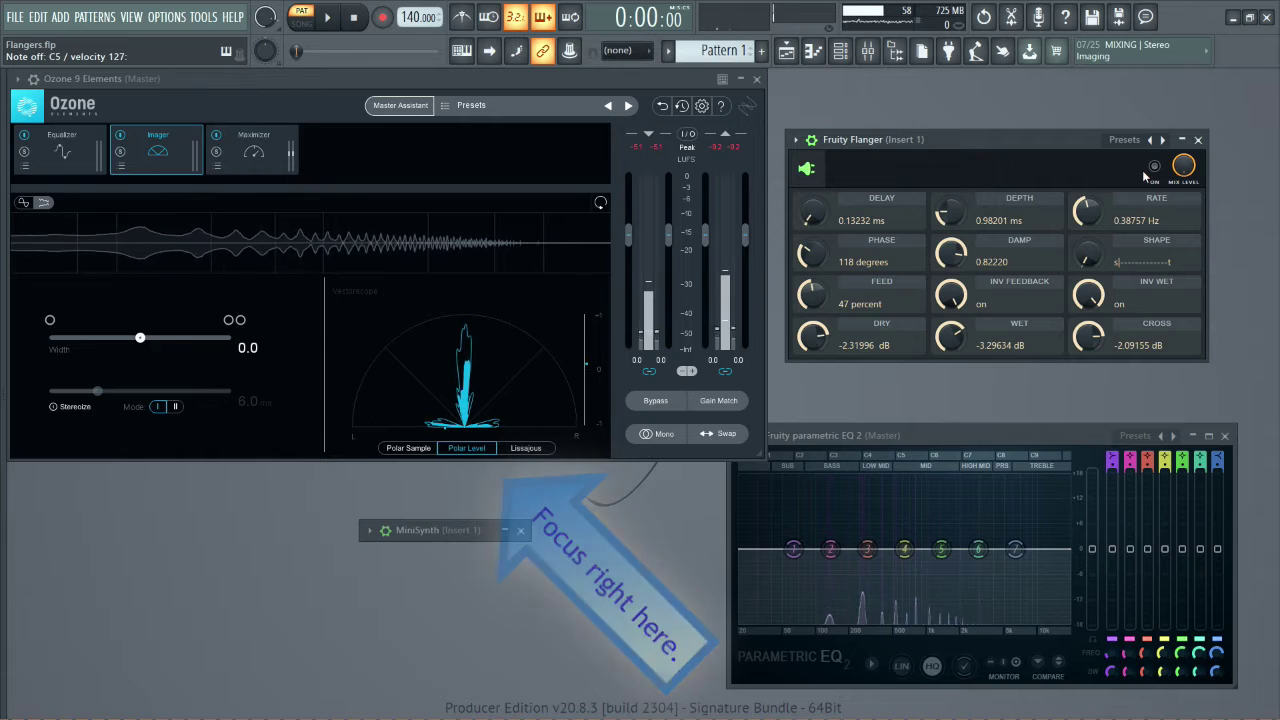
{"action": "left_click", "coordinate": [1155, 168]}
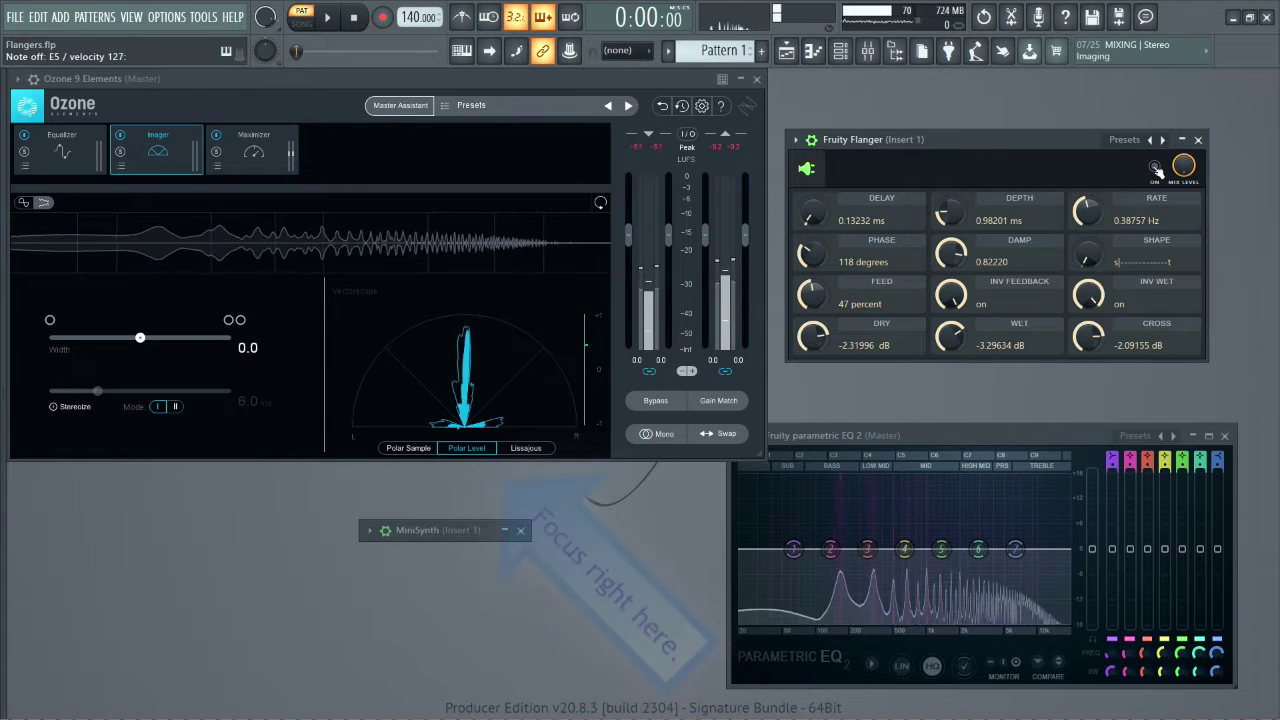
{"action": "left_click", "coordinate": [1155, 168]}
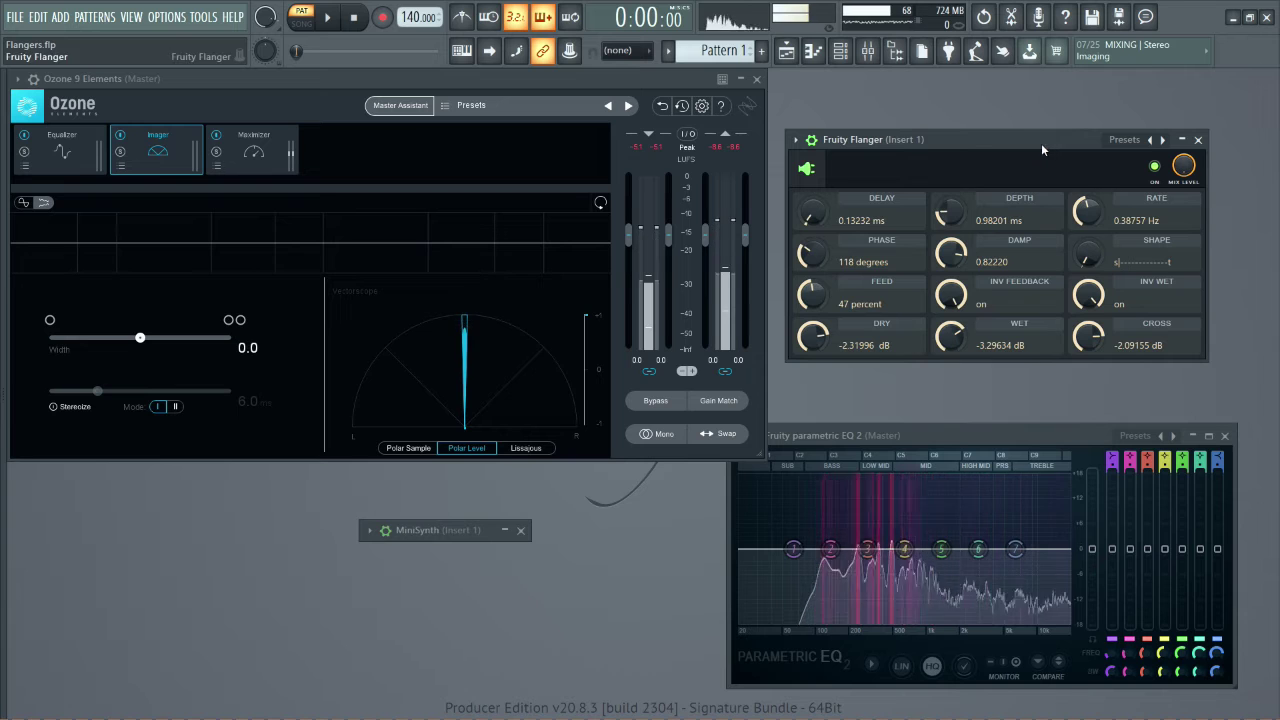
Open FL Keys from the channel rack, select only its channel, close the rack, and move FL Keys below the Imager display.
{"action": "left_click", "coordinate": [867, 55]}
{"action": "left_click", "coordinate": [867, 53]}
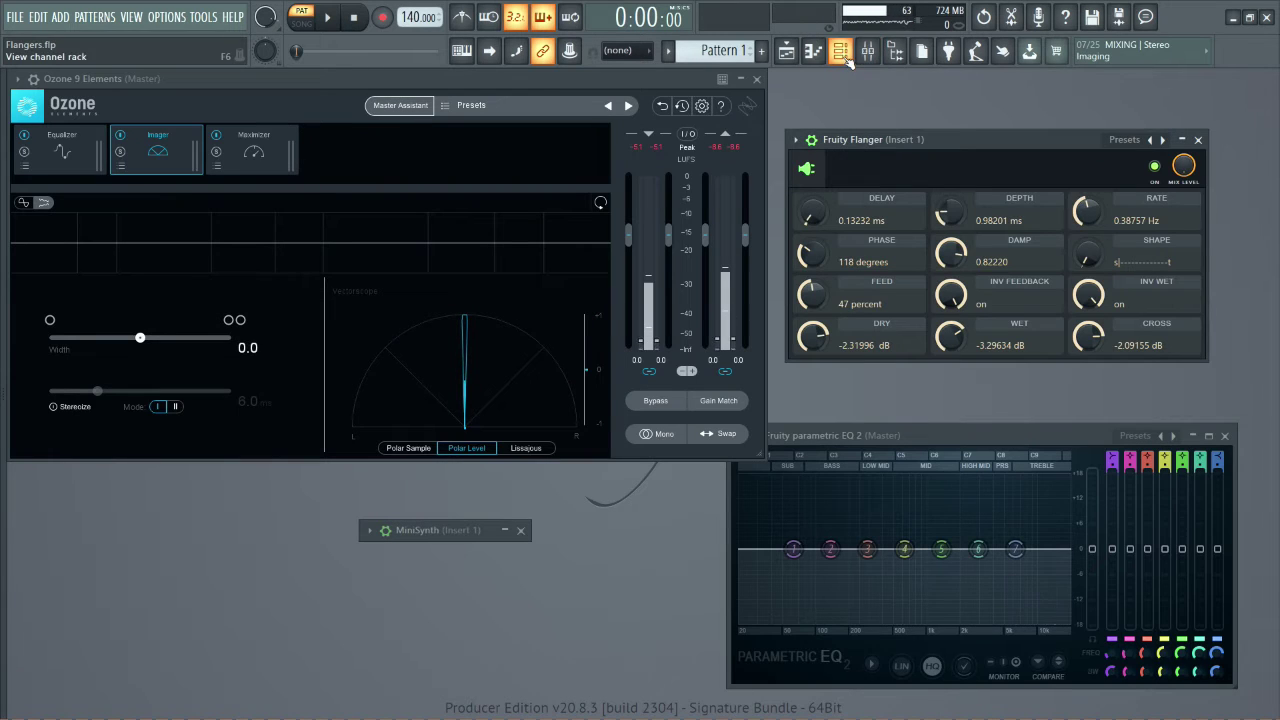
{"action": "left_click", "coordinate": [841, 52]}
{"action": "left_click", "coordinate": [787, 160]}
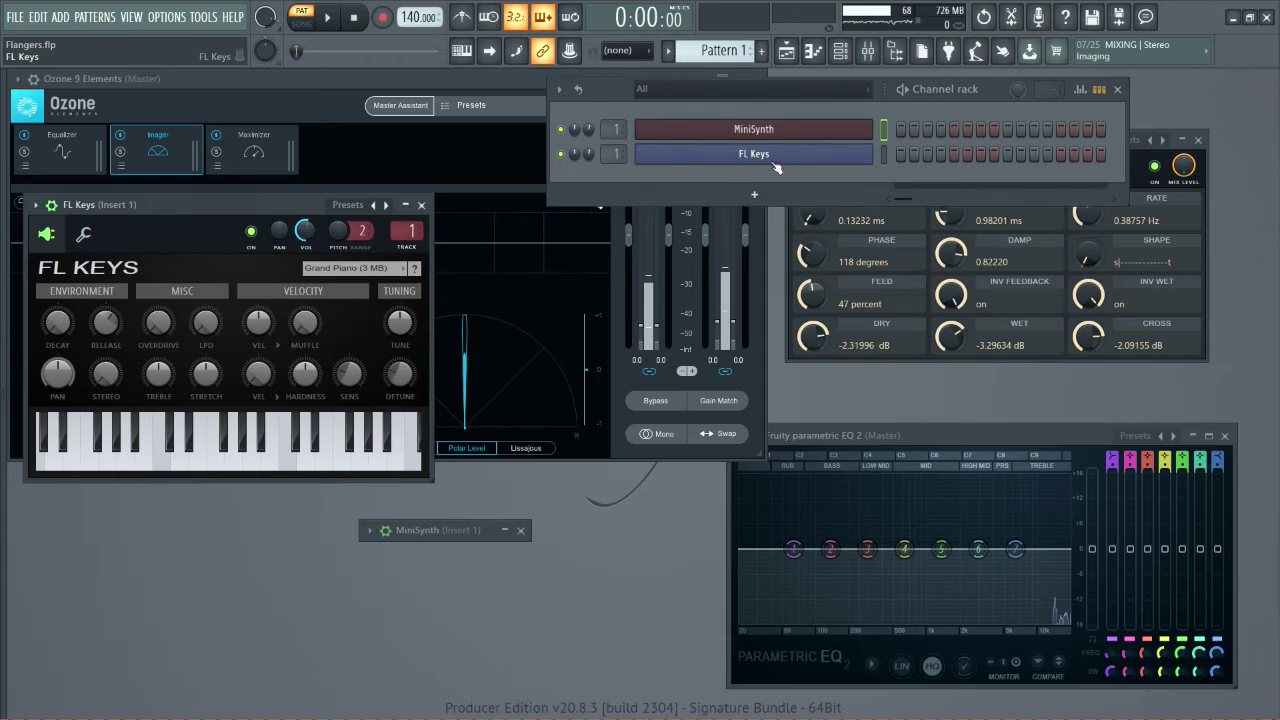
{"action": "left_click", "coordinate": [884, 157]}
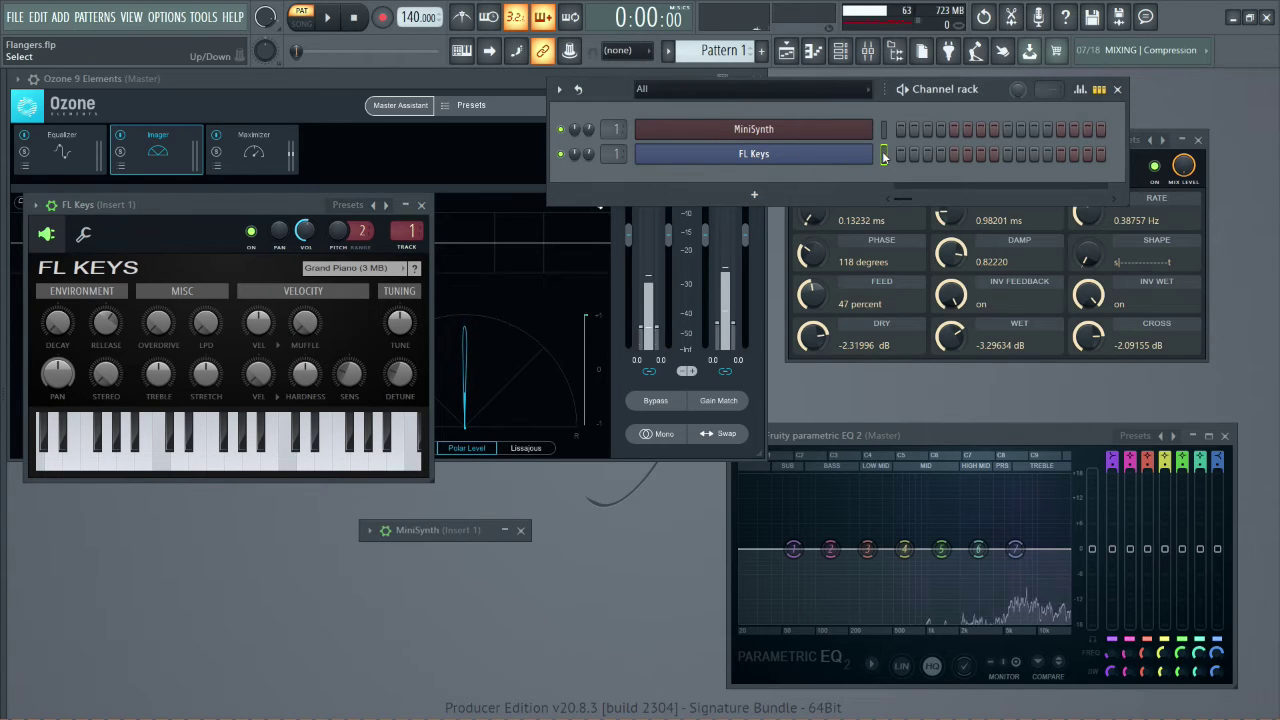
{"action": "left_click", "coordinate": [1117, 89]}
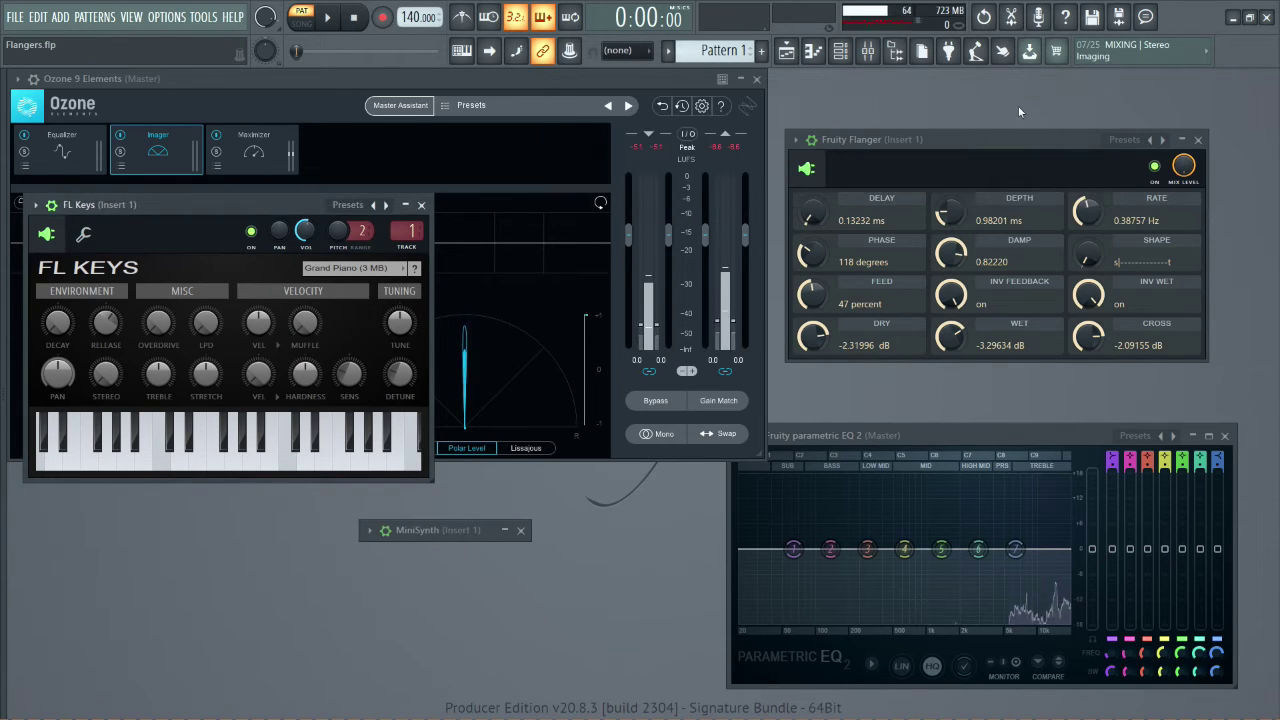
{"action": "left_click_drag", "start_coordinate": [317, 204], "coordinate": [531, 336]}
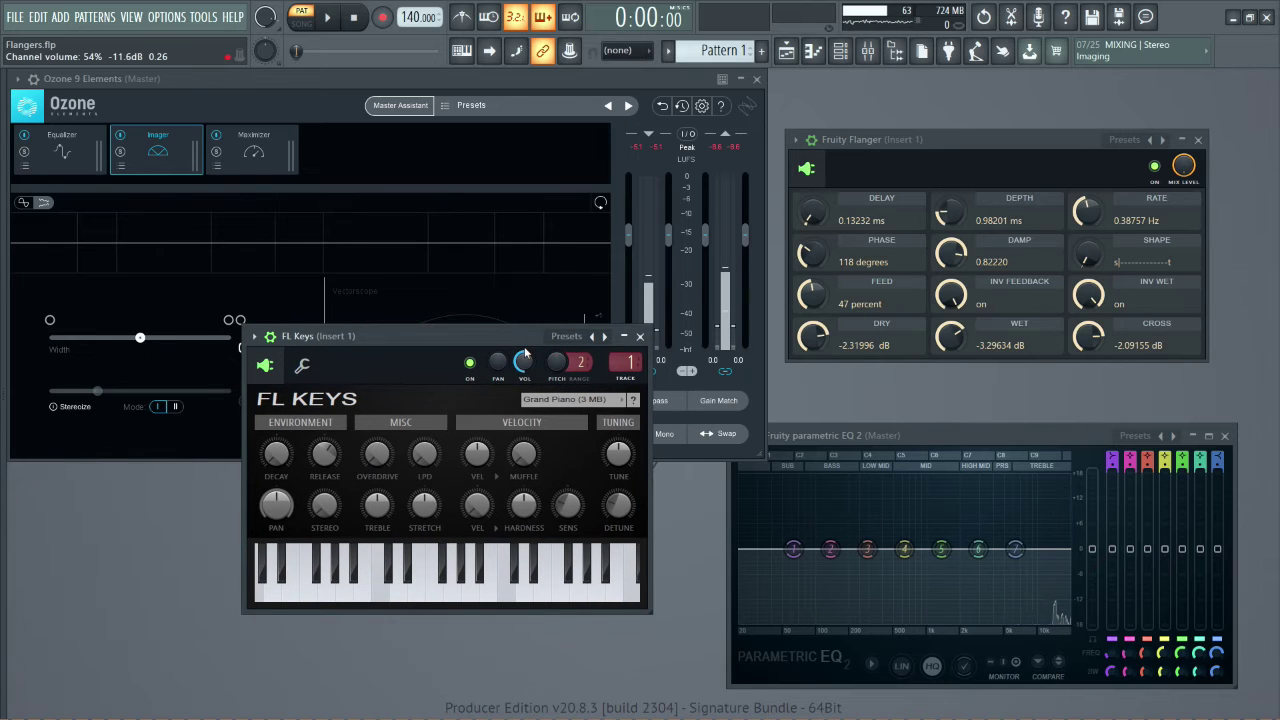